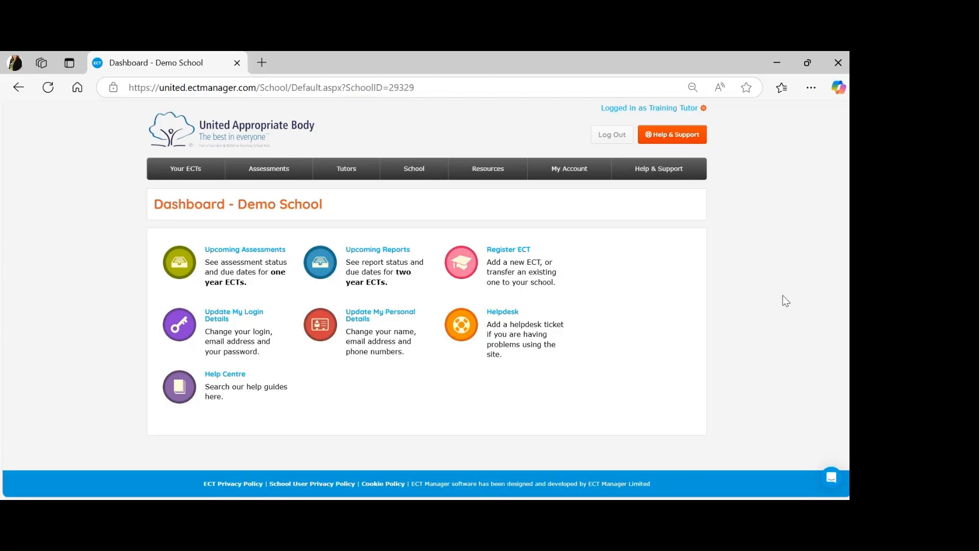
# Step: Start a new ECT registration and accept the school's induction terms and conditions
pyautogui.click(527, 255)
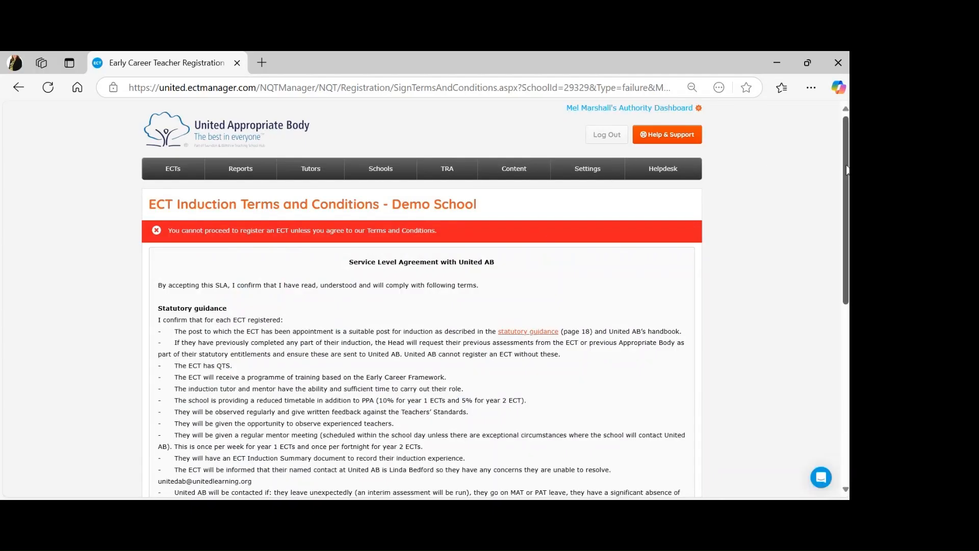
pyautogui.moveTo(847, 170); pyautogui.dragTo(847, 350)
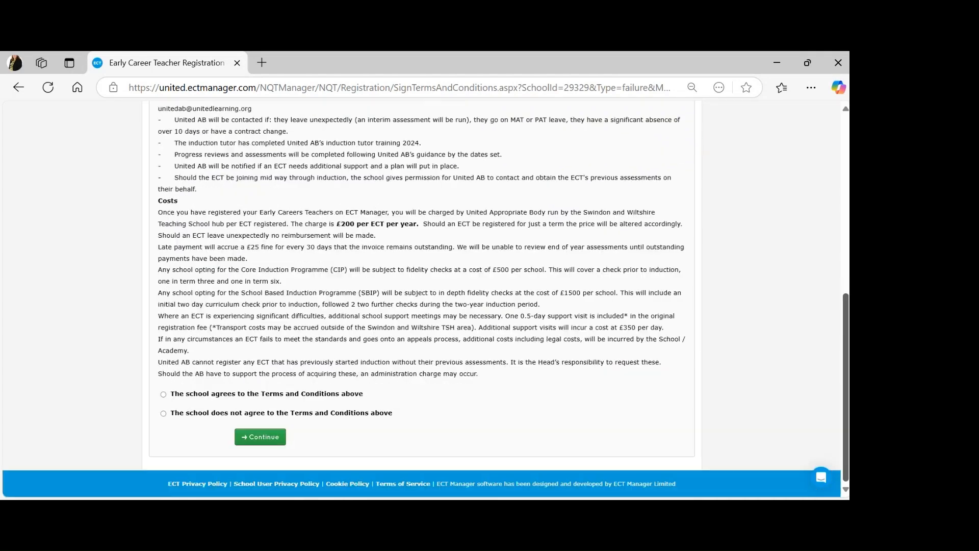
pyautogui.click(164, 394)
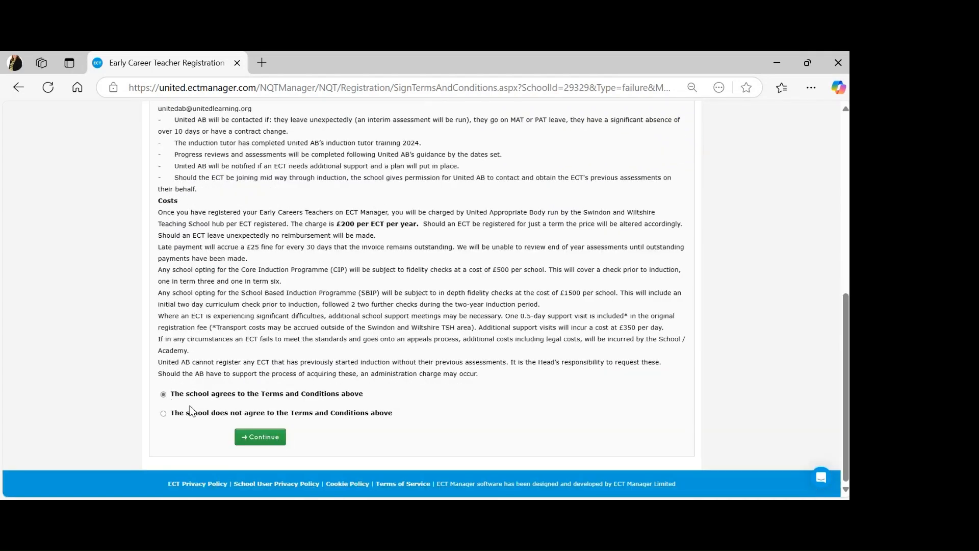
pyautogui.click(261, 438)
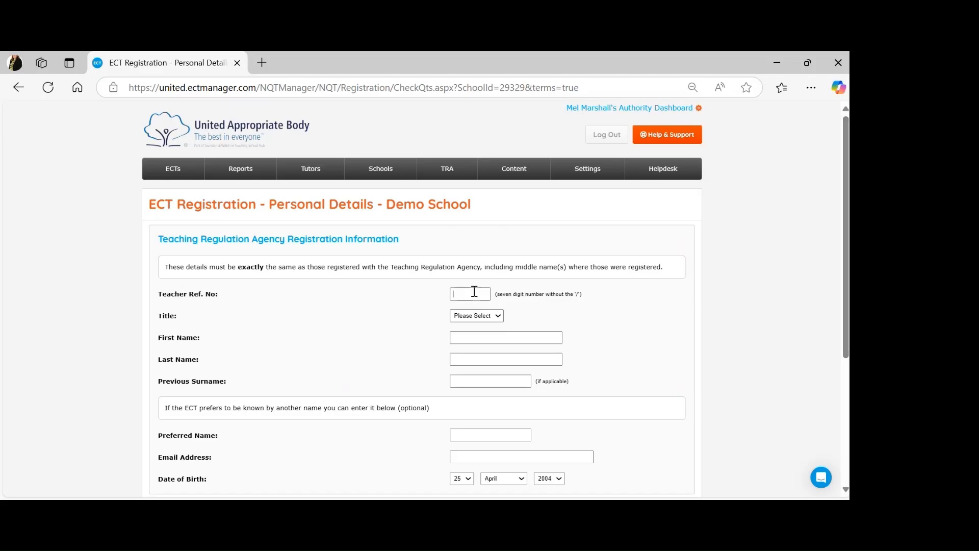
pyautogui.click(466, 480)
pyautogui.click(468, 302)
pyautogui.click(512, 482)
pyautogui.click(508, 354)
pyautogui.click(548, 482)
pyautogui.click(549, 287)
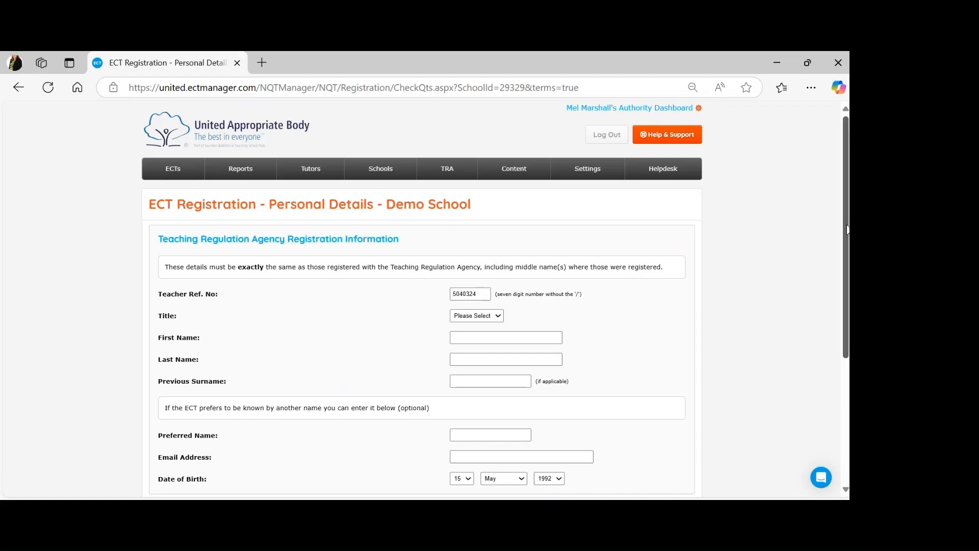
# Step: Set the title to Mr and fill in the teacher's first, last and preferred names and e-mail
pyautogui.moveTo(846, 230); pyautogui.dragTo(847, 235)
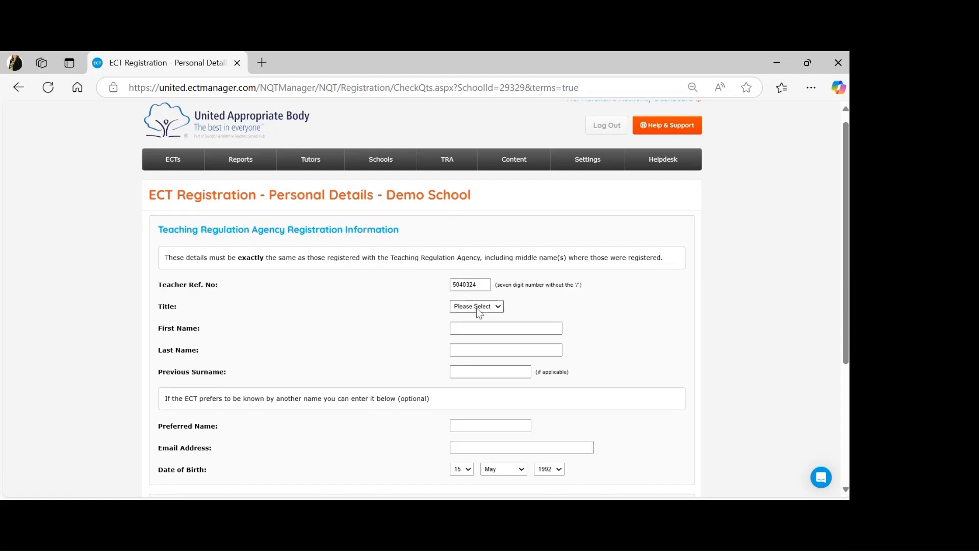
pyautogui.click(475, 346)
pyautogui.click(469, 330)
pyautogui.write('ECT')
pyautogui.click(470, 352)
pyautogui.write('Training')
pyautogui.click(478, 426)
pyautogui.write('Bob')
pyautogui.click(507, 446)
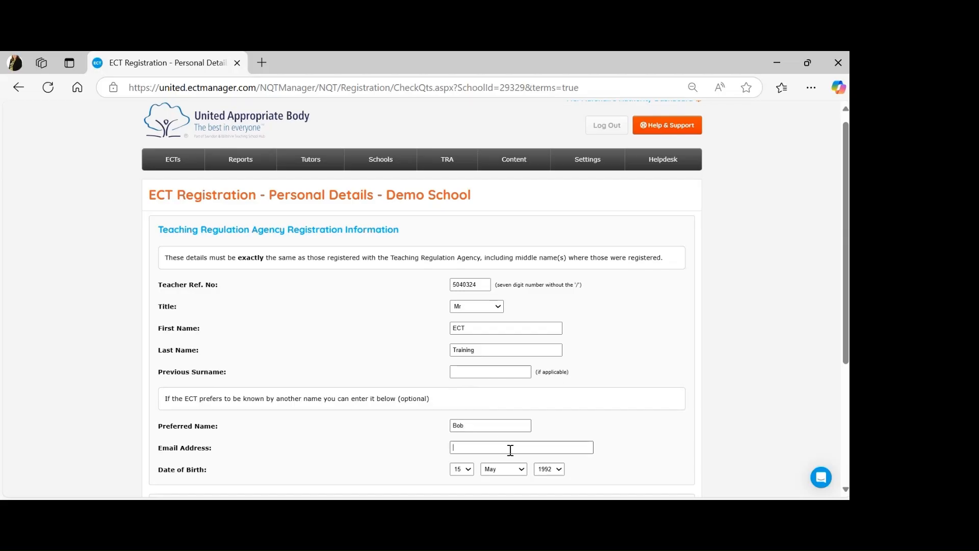
pyautogui.moveTo(844, 243); pyautogui.dragTo(839, 371)
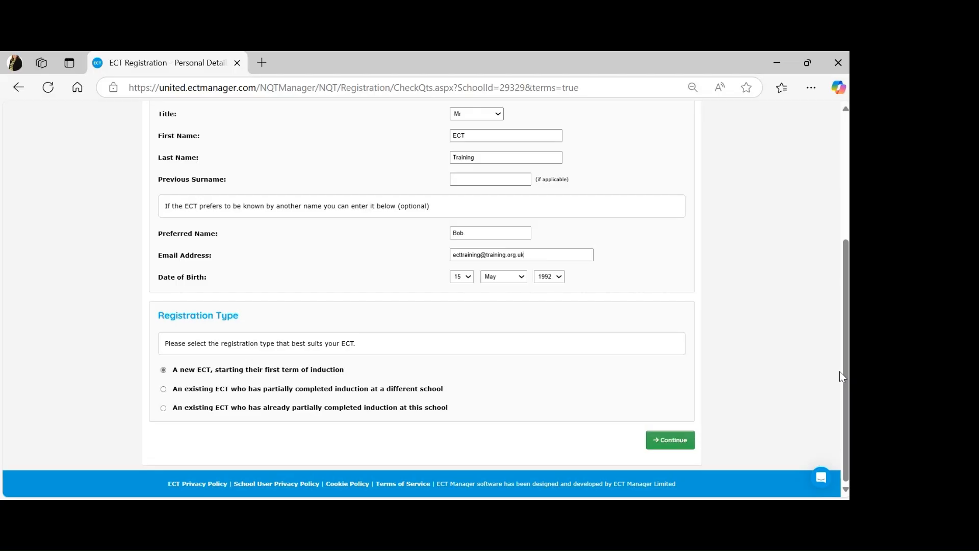
# Step: Set induction start to the 03/09/2025 term, teaching Year 3 Catering
pyautogui.click(678, 445)
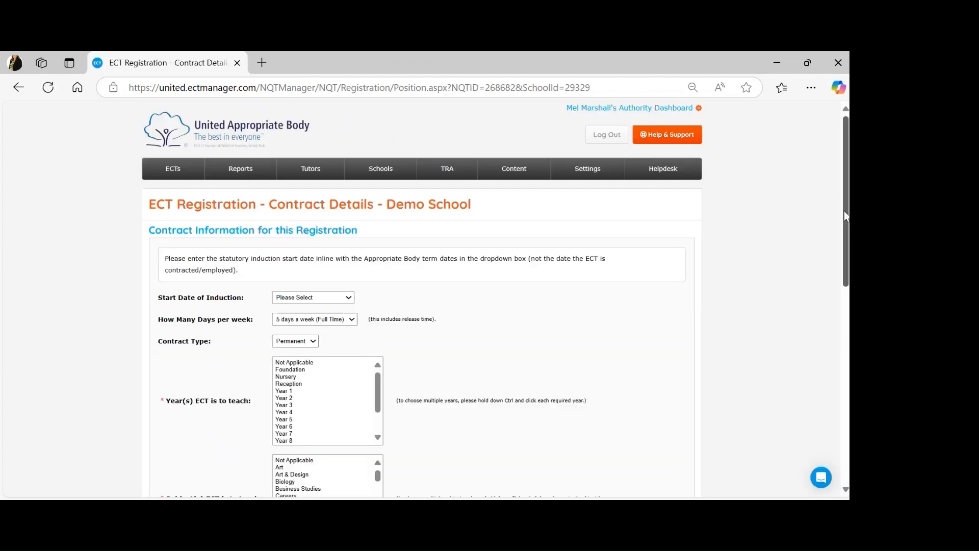
pyautogui.moveTo(843, 210); pyautogui.dragTo(820, 259)
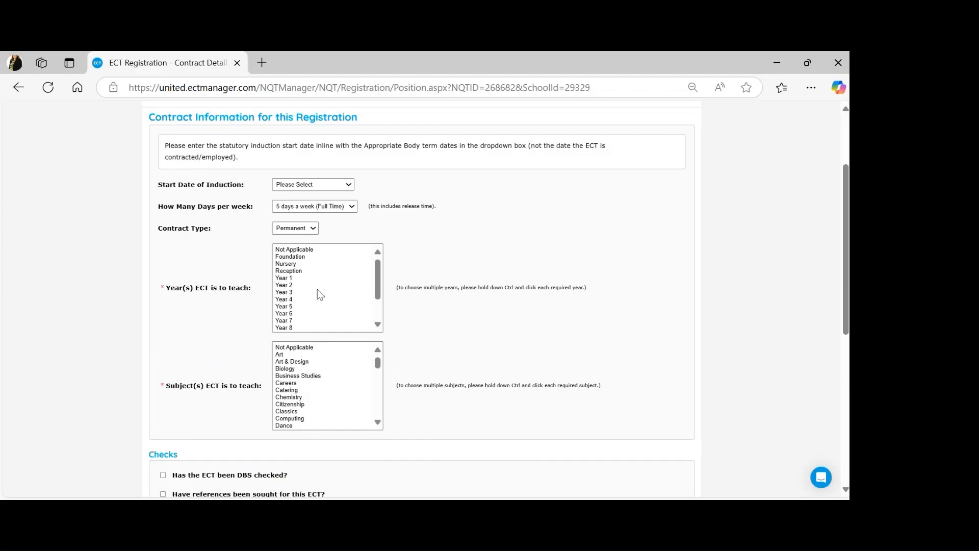
pyautogui.click(305, 333)
pyautogui.click(301, 293)
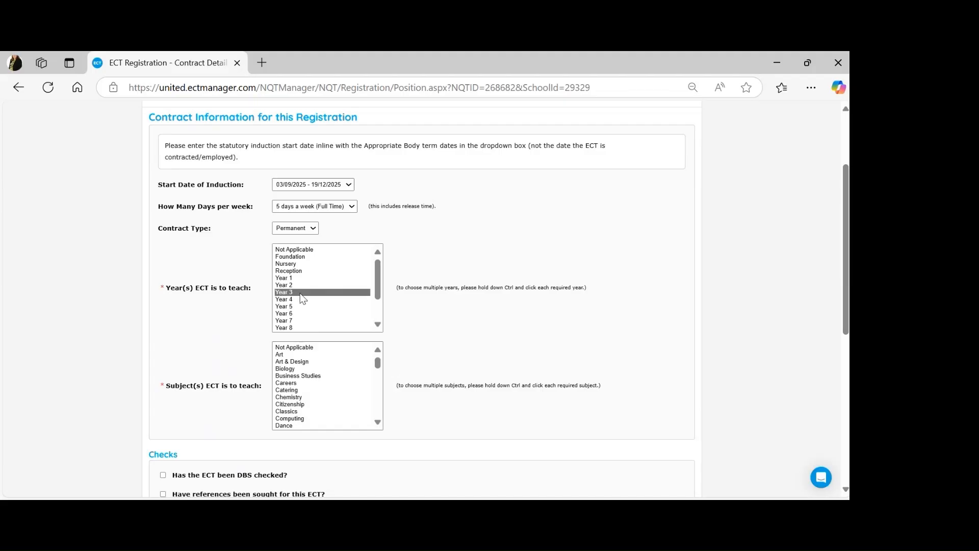
pyautogui.click(291, 391)
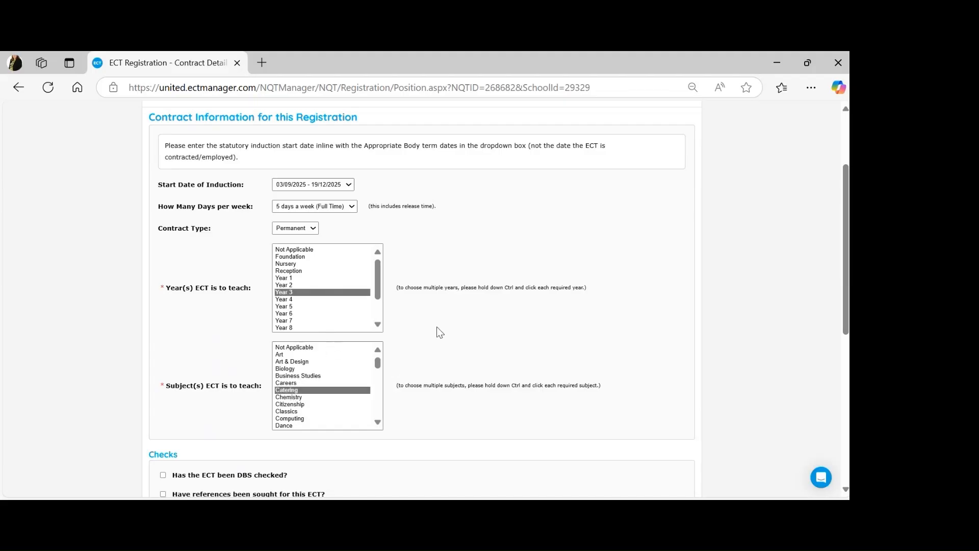
pyautogui.moveTo(848, 230); pyautogui.dragTo(848, 368)
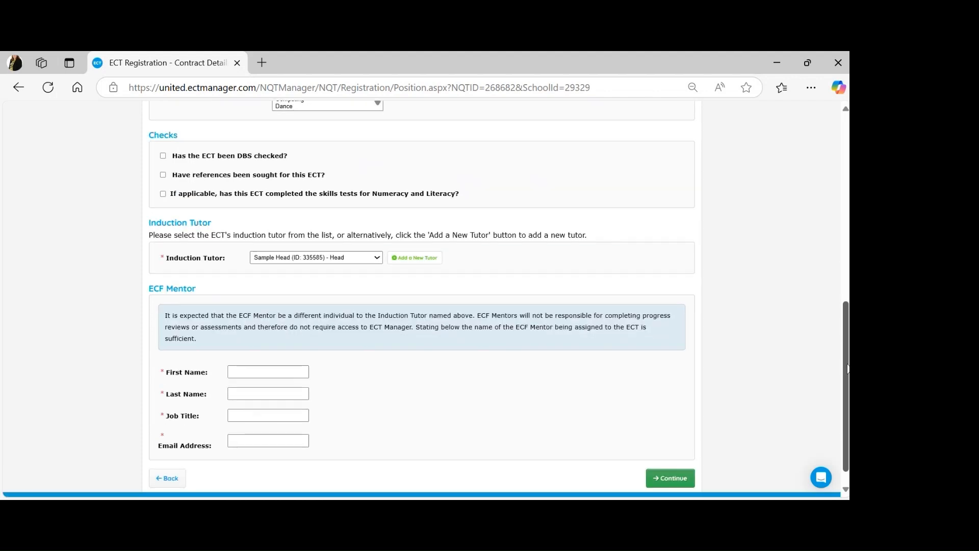
# Step: Tick the DBS and references checks and set the induction tutor to Induction Lead
pyautogui.click(163, 158)
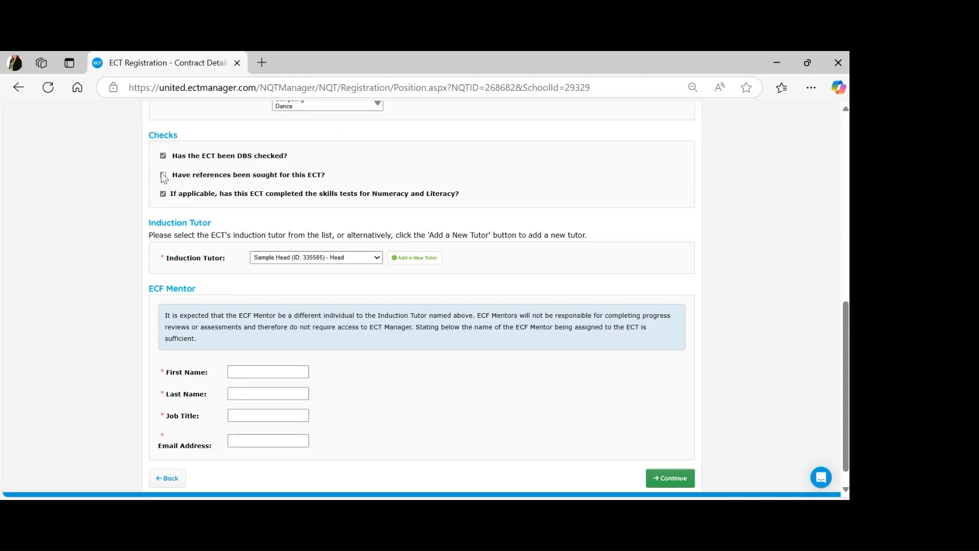
pyautogui.click(163, 175)
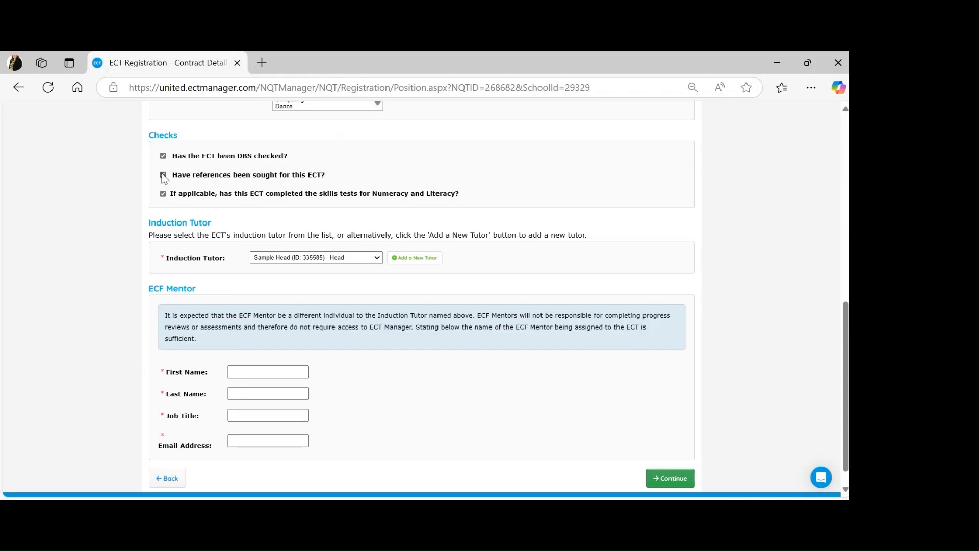
pyautogui.click(308, 289)
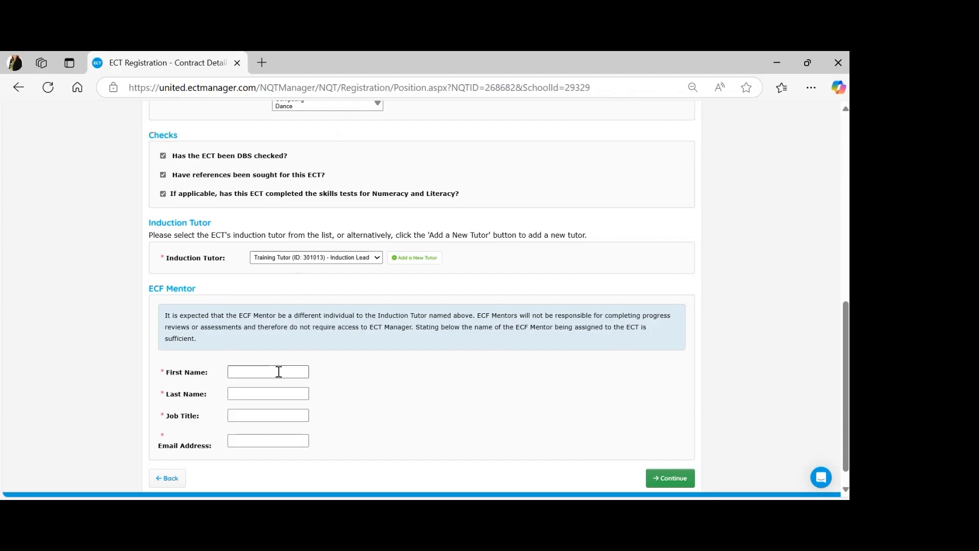
# Step: Record the ECF mentor's name, job title 'Maths teacher' and e-mail, then continue
pyautogui.press('Tab')
pyautogui.press('Tab')
pyautogui.write('Maths teacher')
pyautogui.press('Tab')
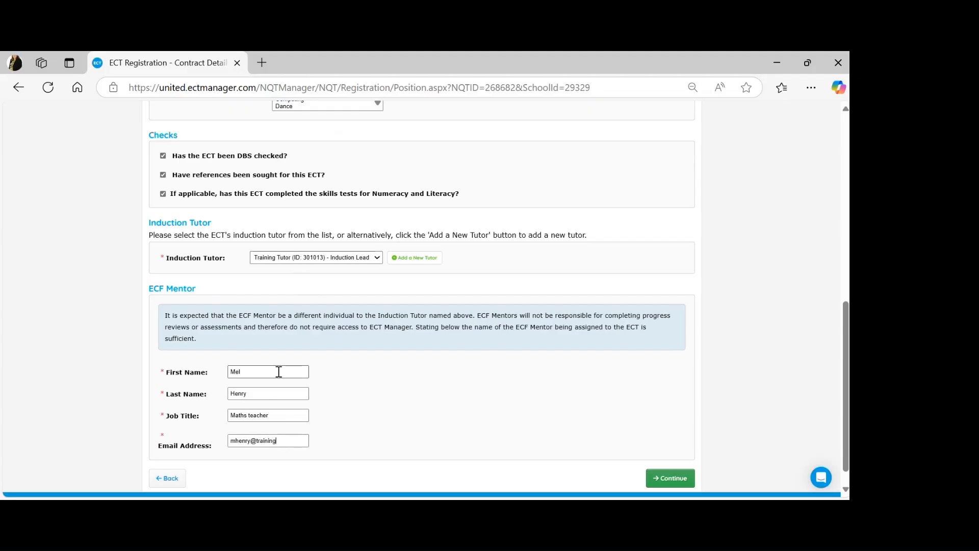
pyautogui.click(674, 481)
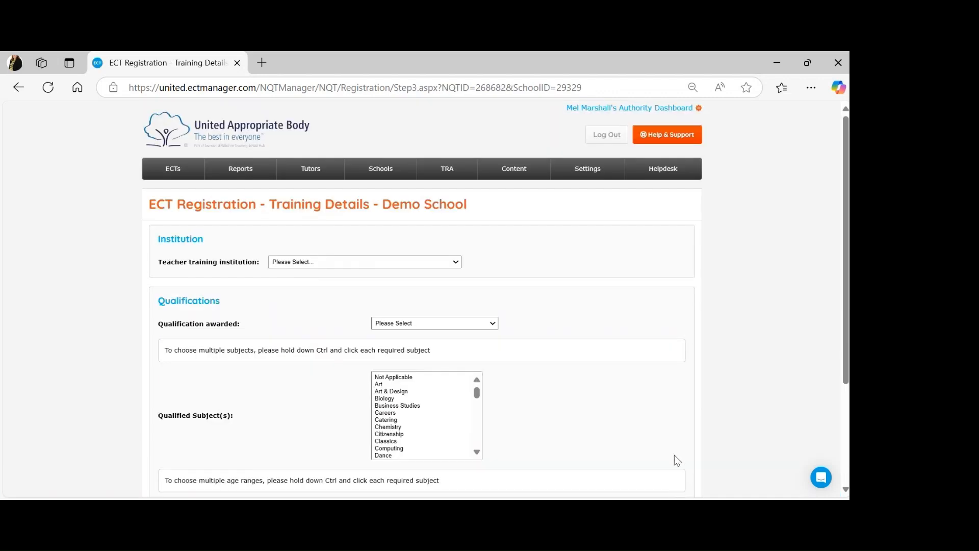
# Step: Record training at Sheffield SCITT with a B Ed in Catering for ages 7-14
pyautogui.scroll(-2, 420, 255)
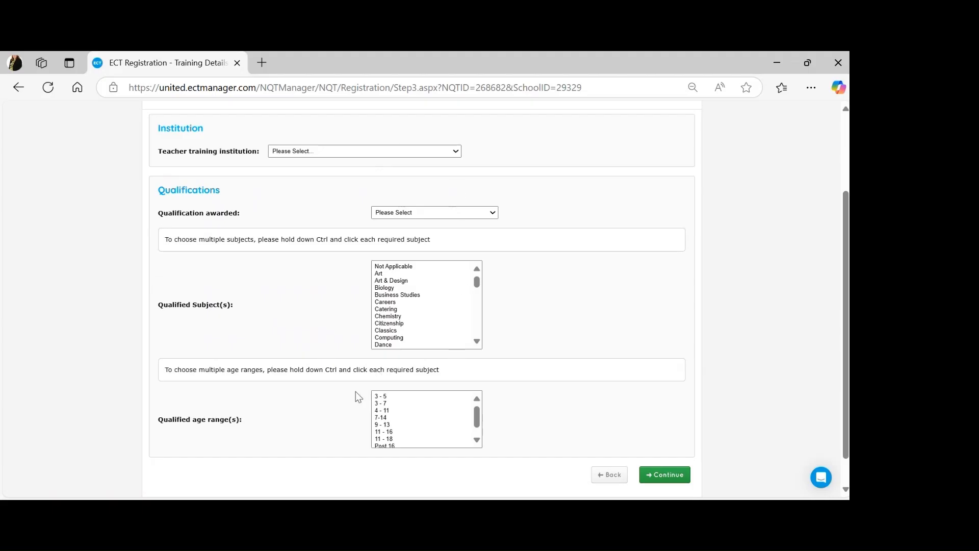
pyautogui.click(328, 419)
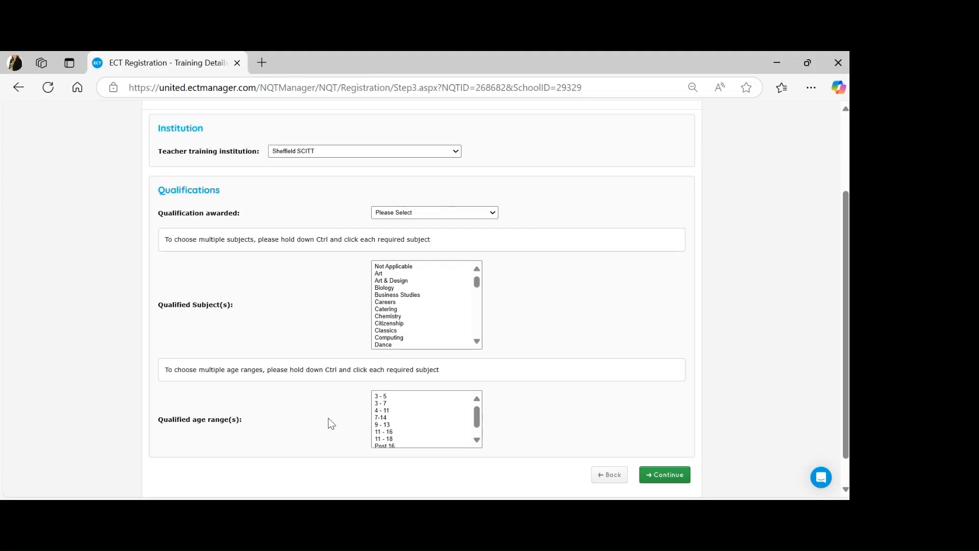
pyautogui.click(439, 212)
pyautogui.click(406, 275)
pyautogui.click(393, 309)
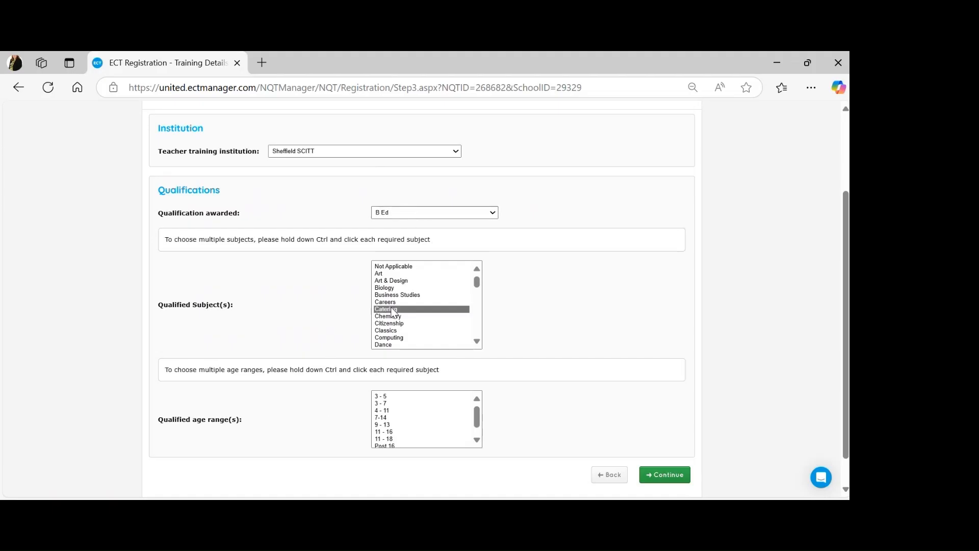
pyautogui.click(381, 417)
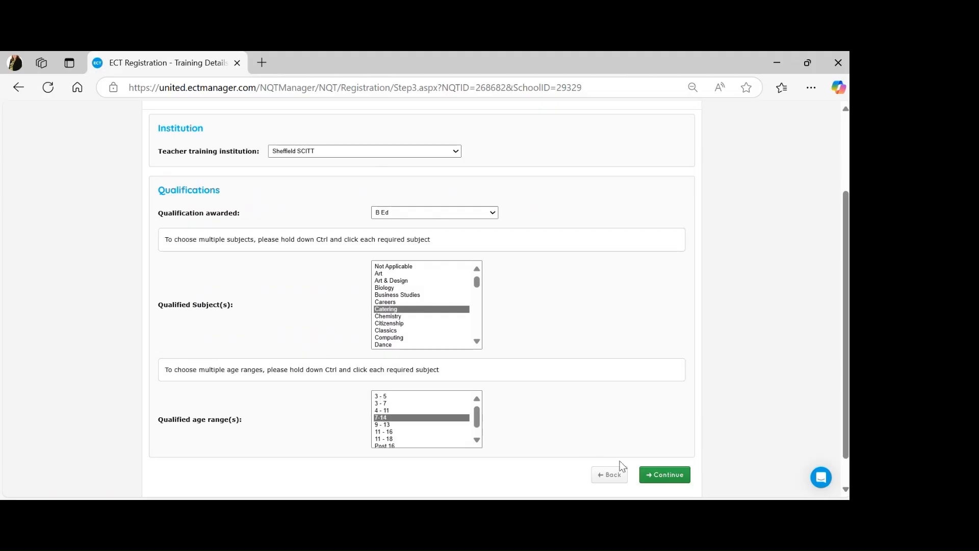
pyautogui.click(661, 475)
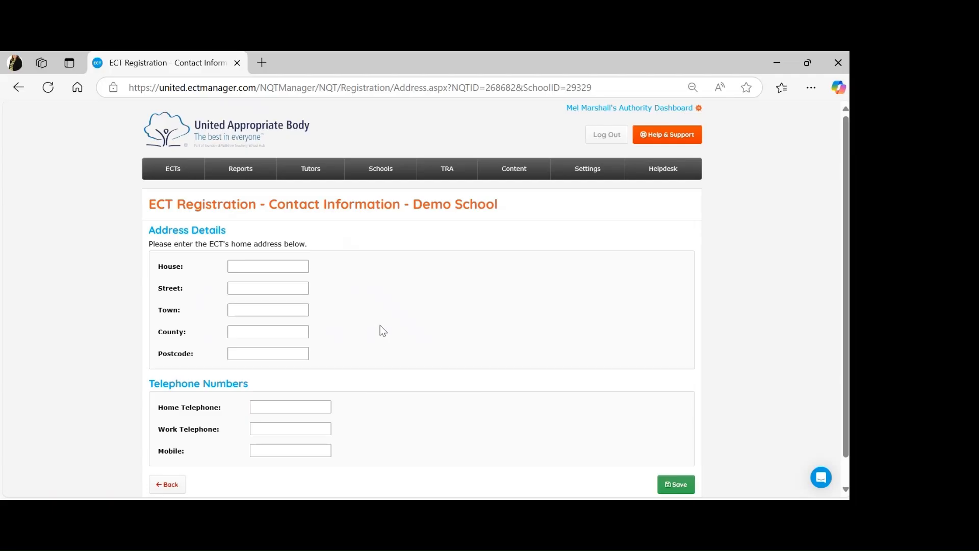
# Step: Enter the ECT's home address: house, street, town and county
pyautogui.click(273, 266)
pyautogui.press('Tab')
pyautogui.write('Bournemouth')
pyautogui.press('Tab')
pyautogui.write('Dorsetfht rje')
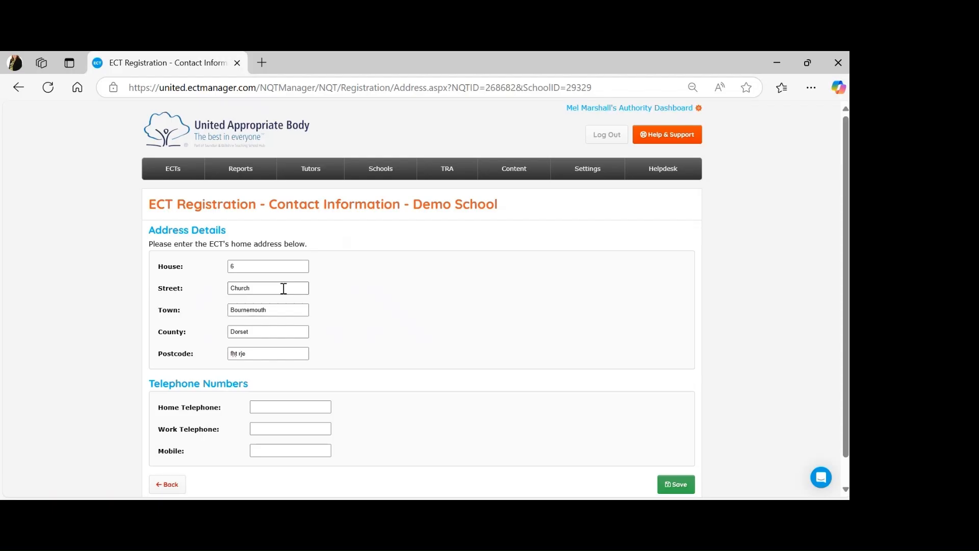
pyautogui.write('gdrgdr')
# Step: Enter the home, work and mobile telephone numbers and save the contact details
pyautogui.press('BackSpace')
pyautogui.press('BackSpace')
pyautogui.press('BackSpace')
pyautogui.press('BackSpace')
pyautogui.press('BackSpace')
pyautogui.write('11111')
pyautogui.click(283, 428)
pyautogui.write('111111')
pyautogui.click(281, 453)
pyautogui.write('111111')
pyautogui.click(671, 485)
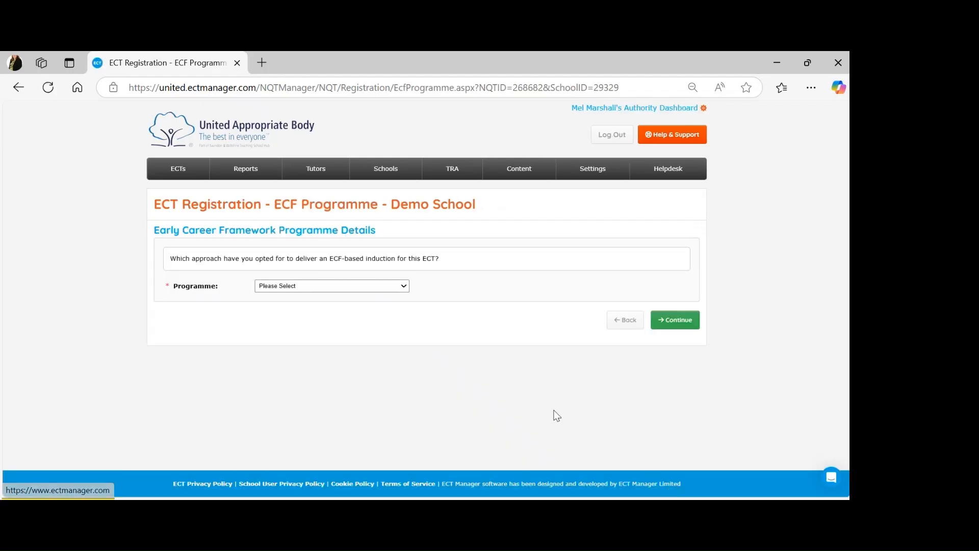
# Step: Choose DfE-funded training provider, delivery partner Swindon and Wiltshire TSH, and provider Ambition Institute
pyautogui.click(384, 324)
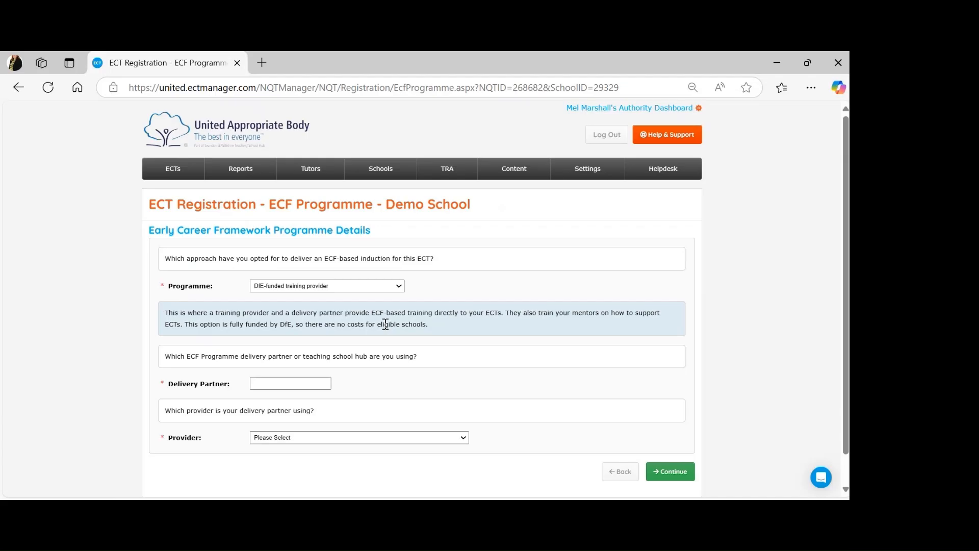
pyautogui.click(295, 381)
pyautogui.write('Swindon and Wiltshire TSH')
pyautogui.click(360, 437)
pyautogui.click(290, 357)
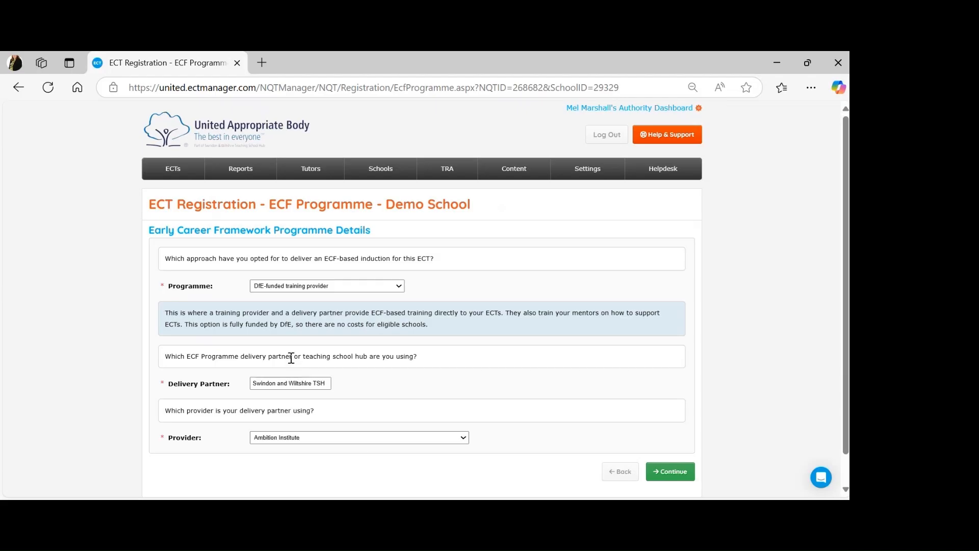
pyautogui.click(670, 472)
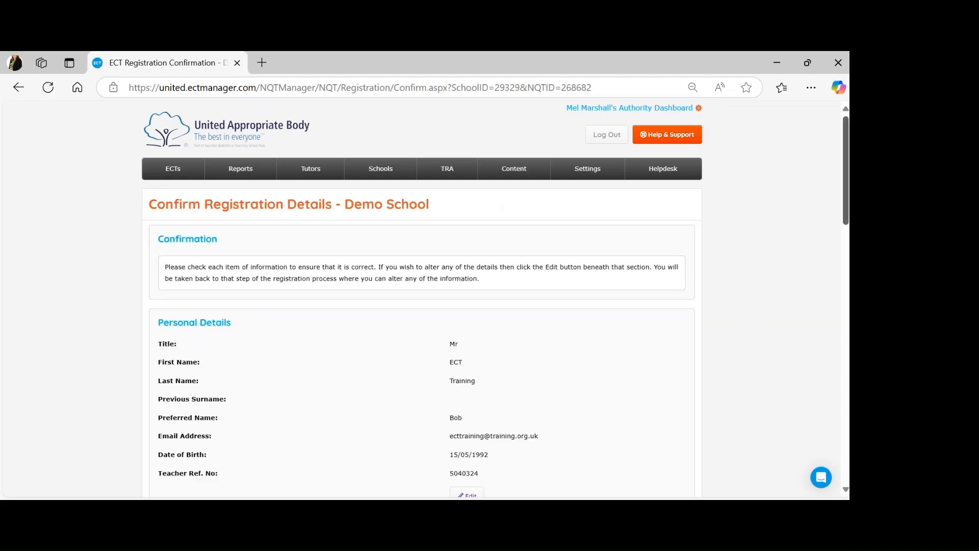
# Step: Review the registration summary, confirm it, and accept the register-this-ECT prompt
pyautogui.scroll(-3, 421, 298)
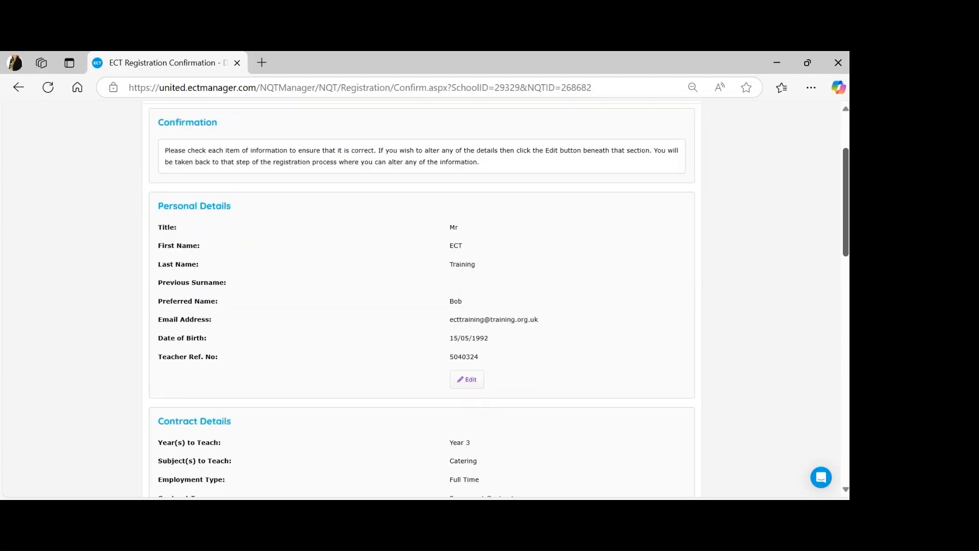
pyautogui.scroll(-2, 421, 299)
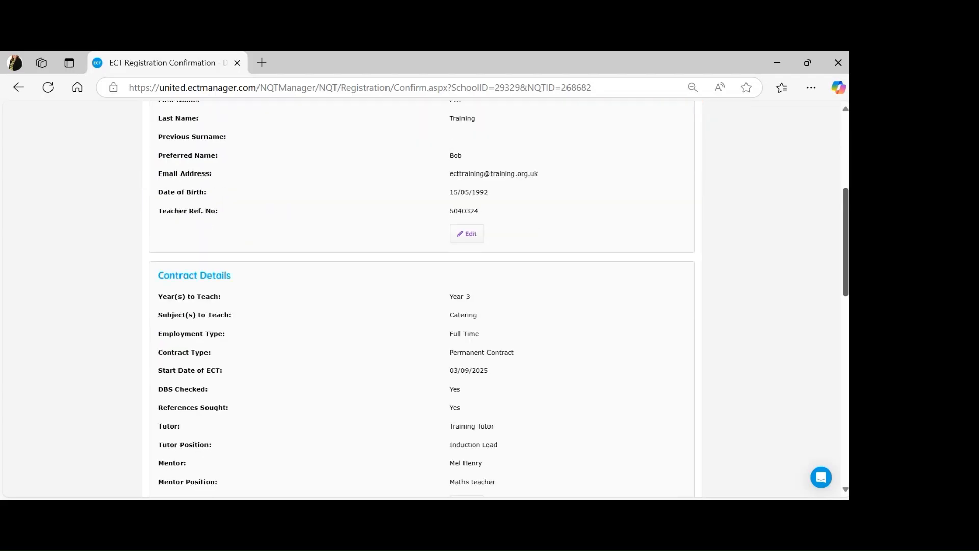
pyautogui.scroll(1, 846, 217)
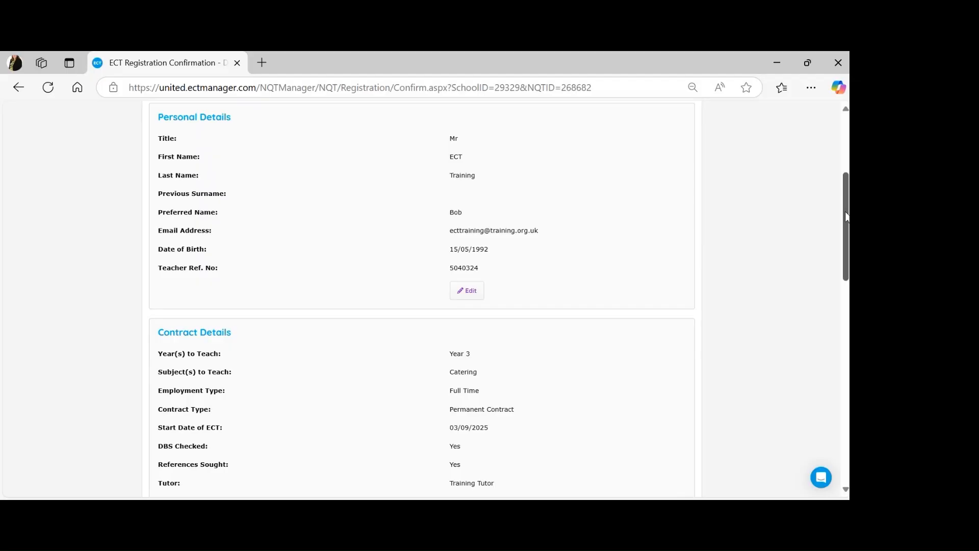
pyautogui.moveTo(846, 217); pyautogui.dragTo(839, 426)
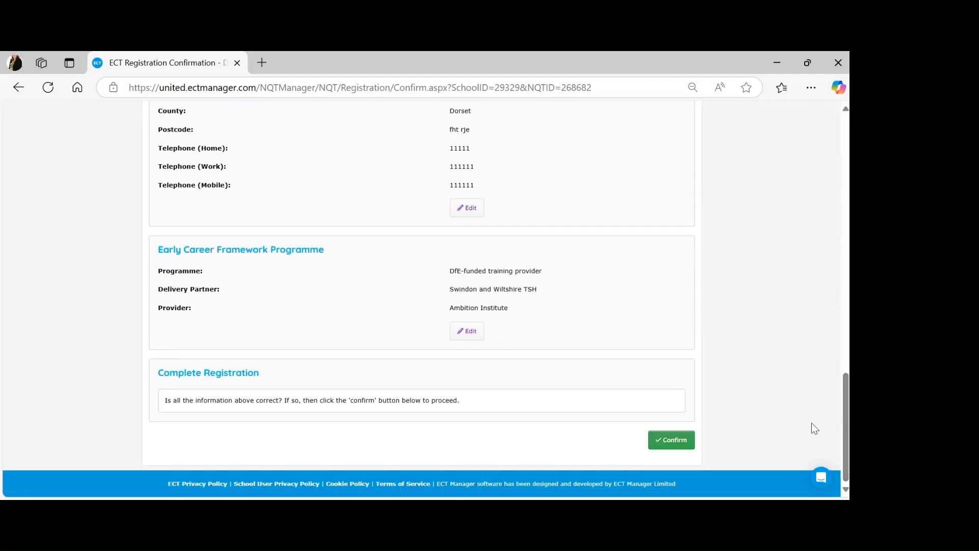
pyautogui.click(669, 441)
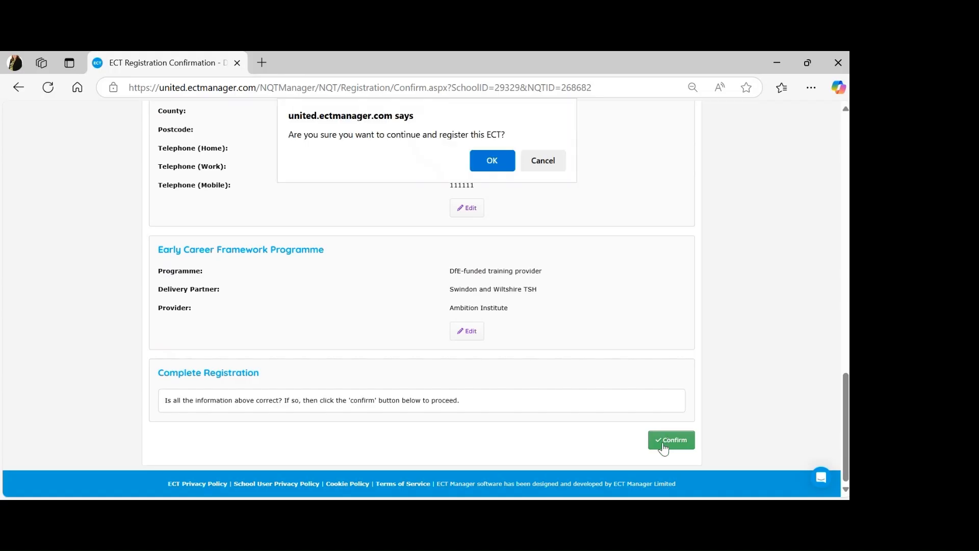
pyautogui.click(492, 160)
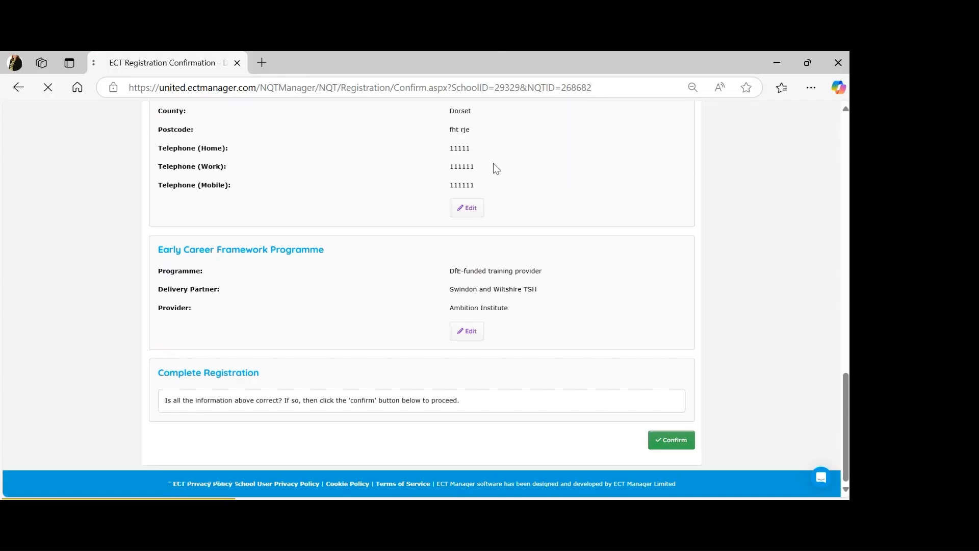